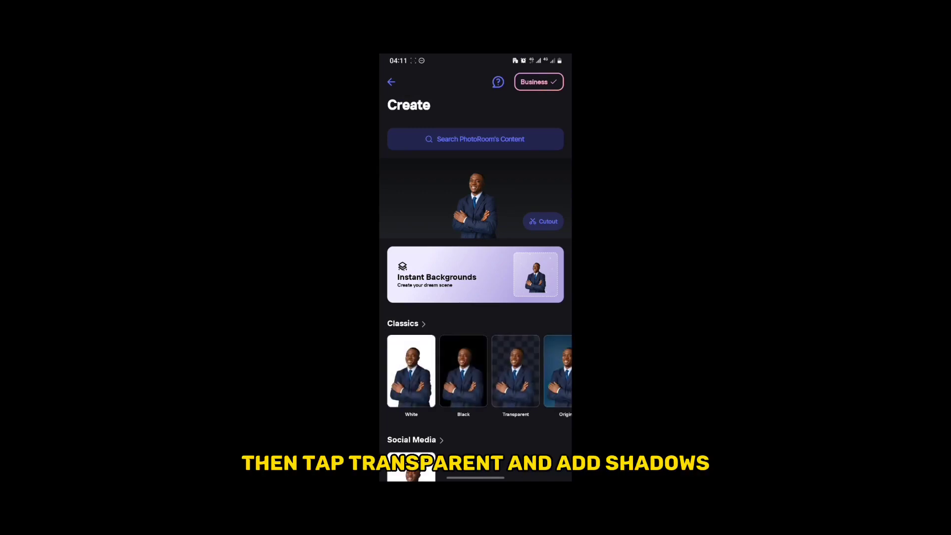
Put the portrait cutout on a transparent background and give it a custom blurred shadow
left_click(515, 372)
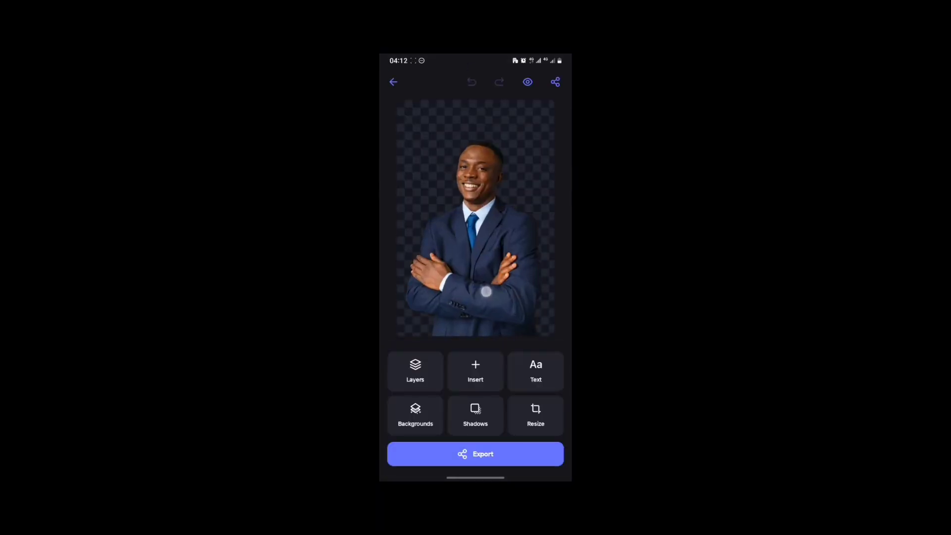
left_click(476, 246)
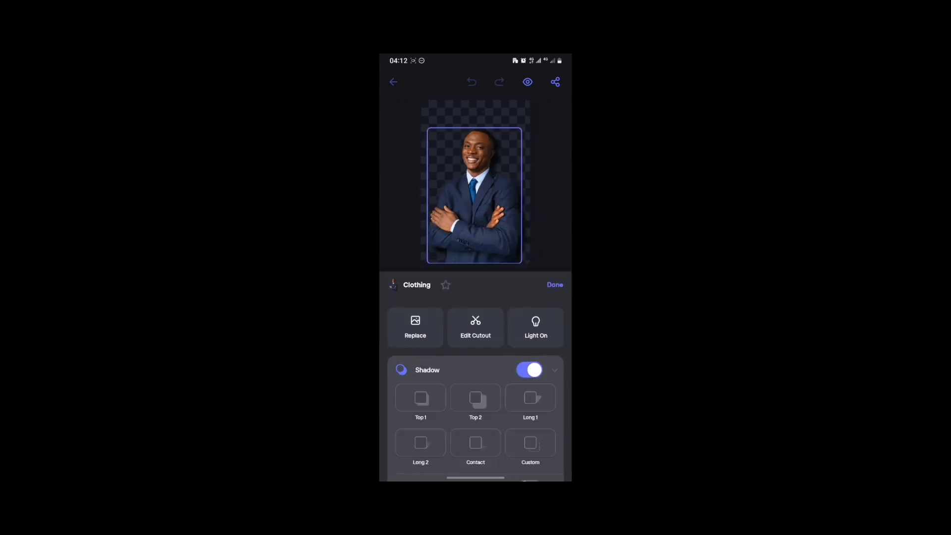
left_click(531, 446)
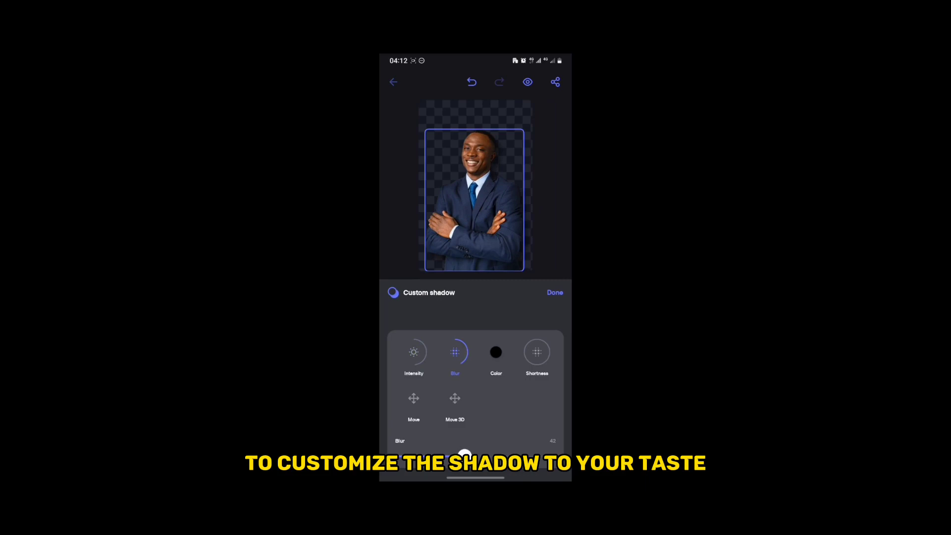
left_click(556, 293)
Export the shadowed cutout as a PNG and bring up the recent apps view
left_click(554, 357)
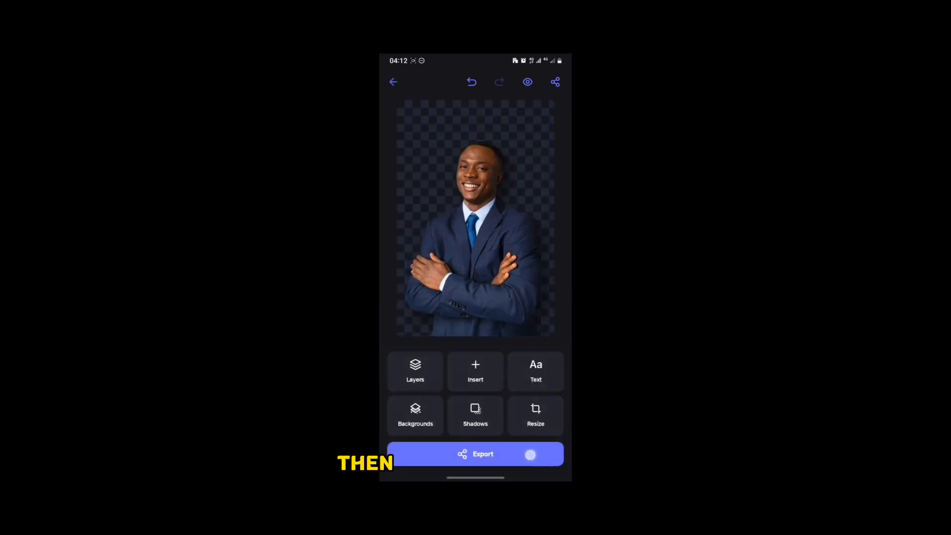
left_click(531, 454)
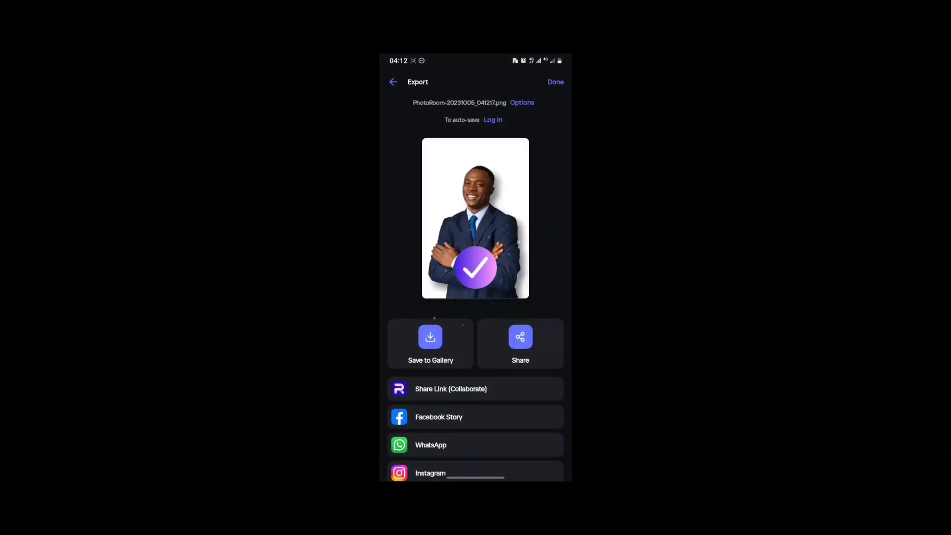
left_click_drag(476, 478, 475, 335)
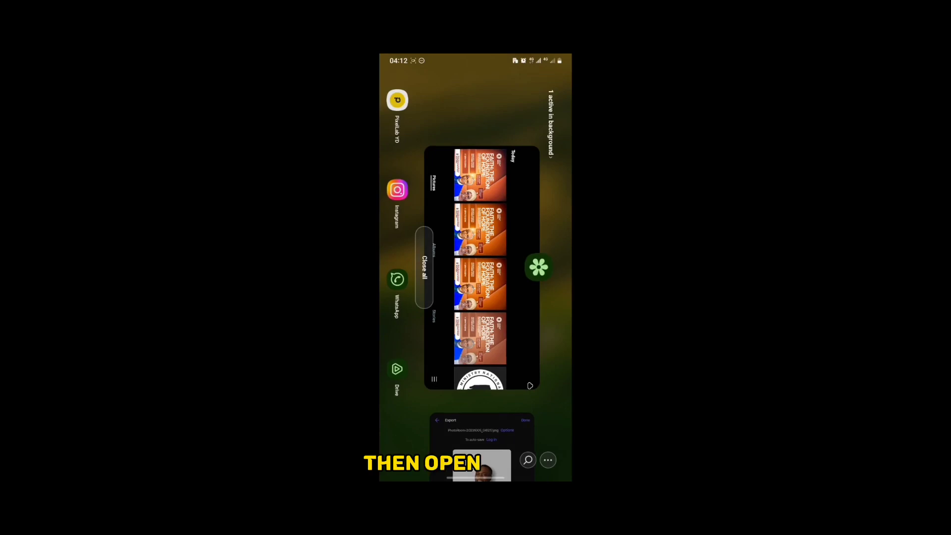
Launch PixelLab, declining to recover the previous session
left_click(397, 99)
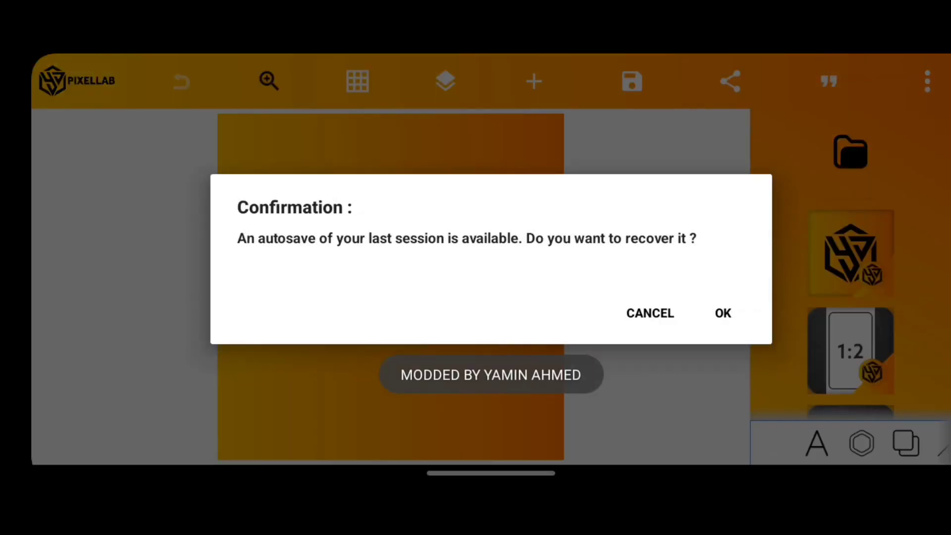
left_click(649, 313)
left_click(722, 312)
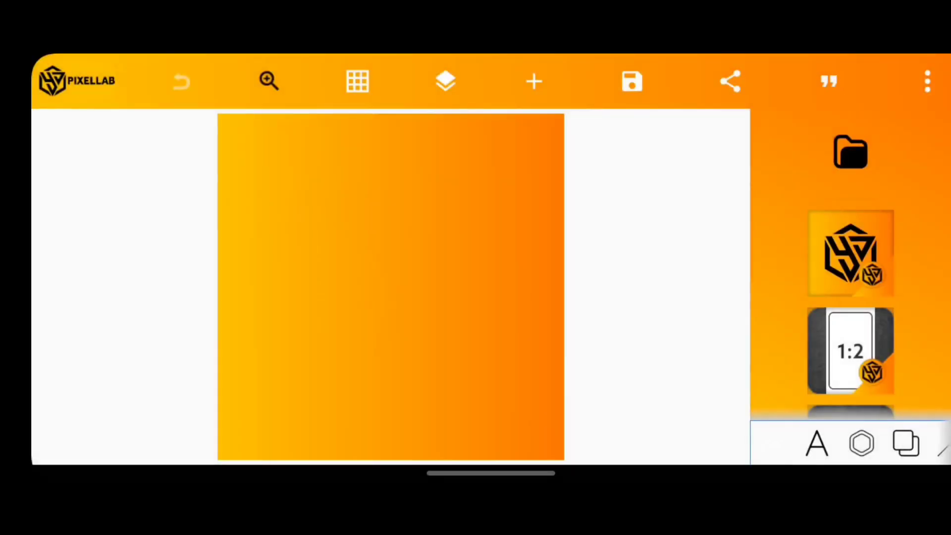
Change the canvas background from the orange gradient to solid black
left_click_drag(892, 444, 867, 444)
left_click(930, 444)
left_click(805, 171)
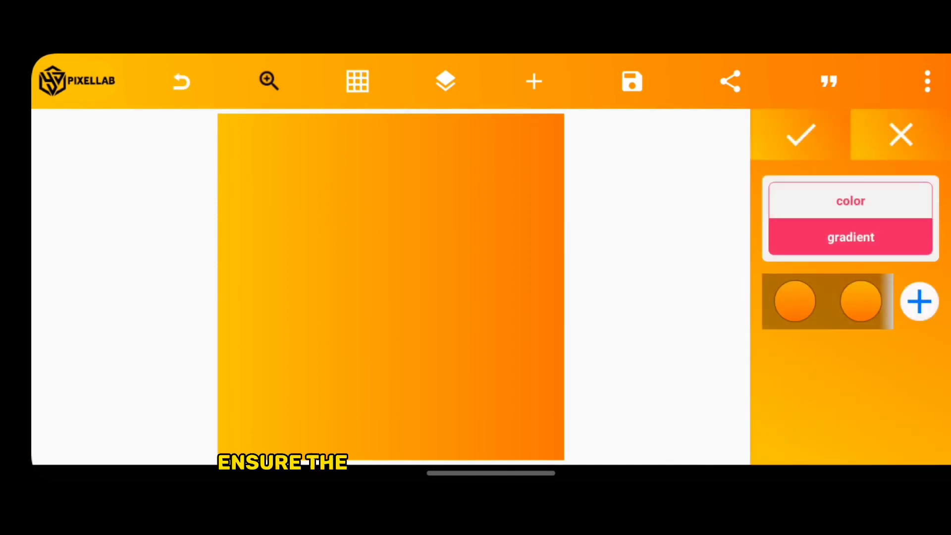
left_click(851, 201)
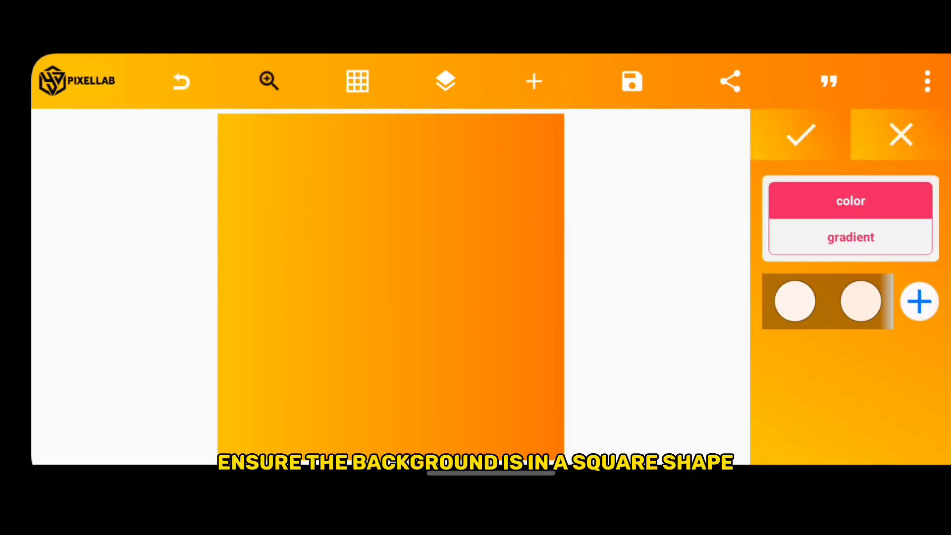
left_click_drag(815, 310, 781, 350)
left_click(801, 135)
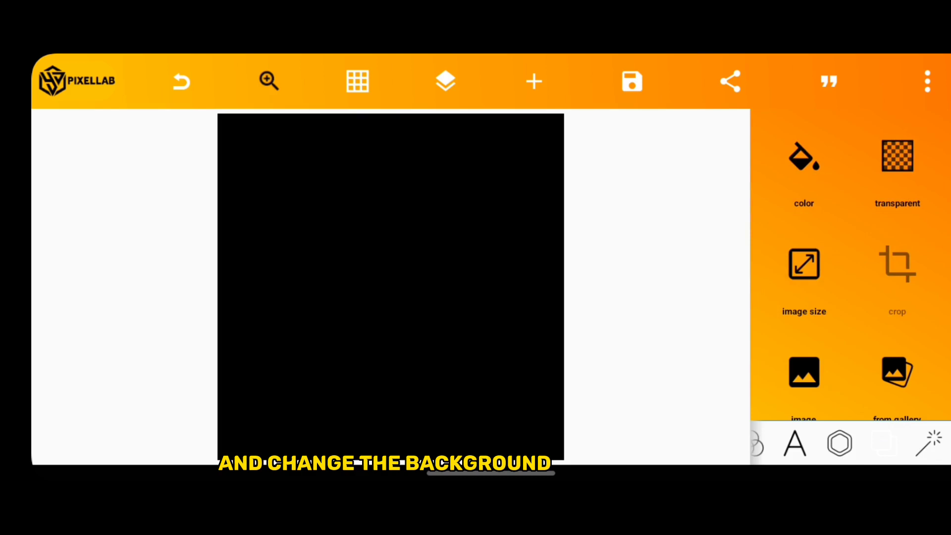
left_click(884, 444)
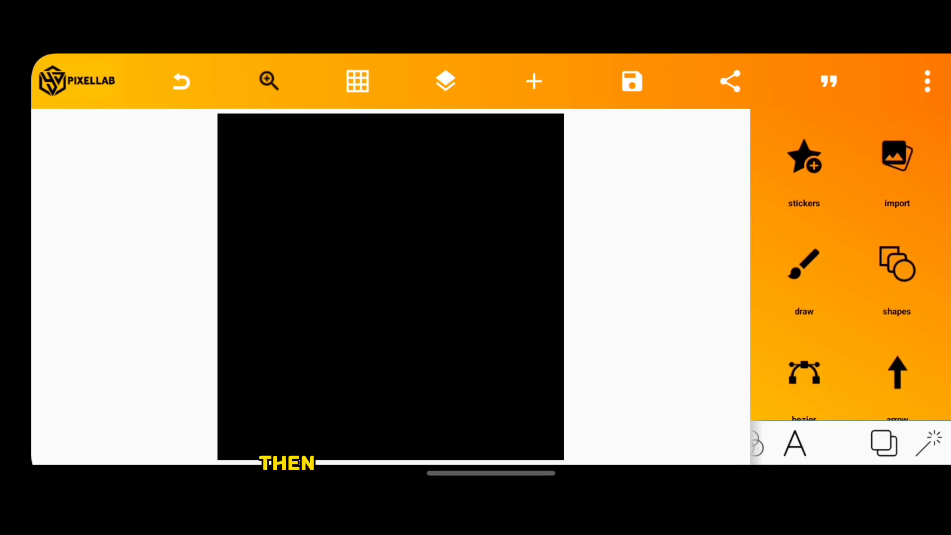
Import the transparent portrait and crop its head and chest to a circle
left_click(898, 163)
scroll(476, 224, "down", 1)
left_click(163, 395)
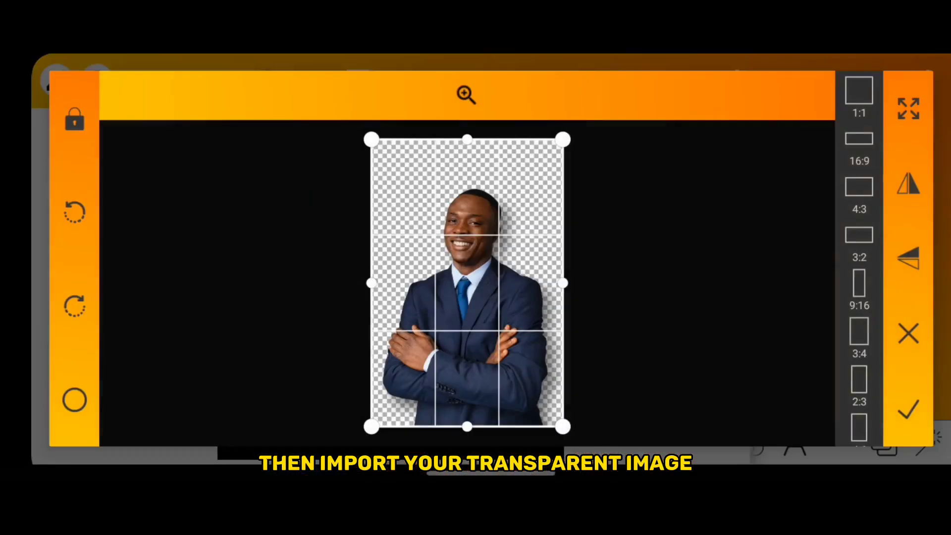
left_click(859, 90)
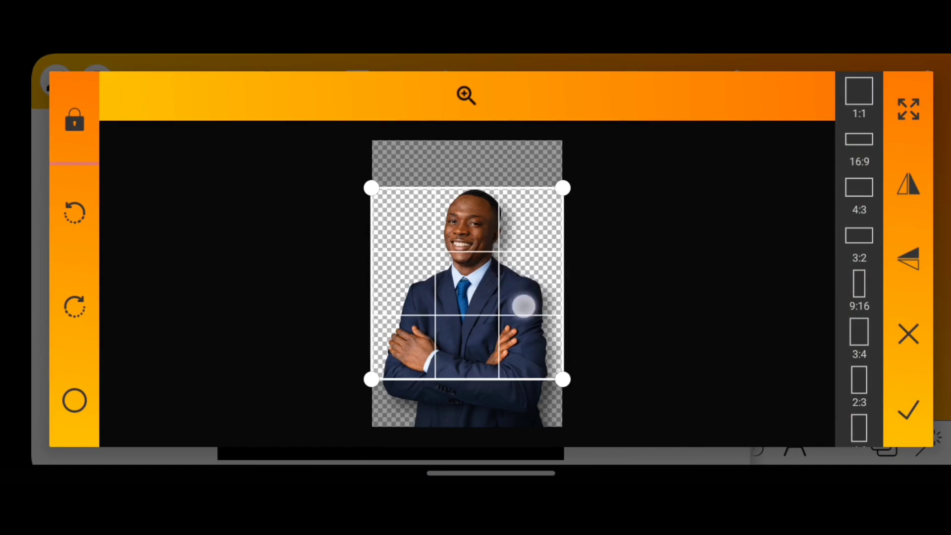
left_click_drag(522, 305, 531, 273)
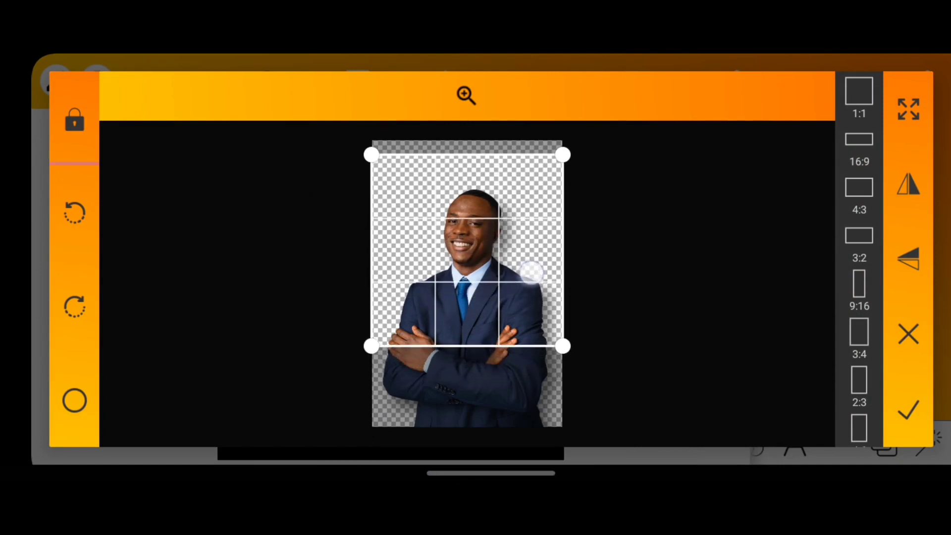
left_click(74, 401)
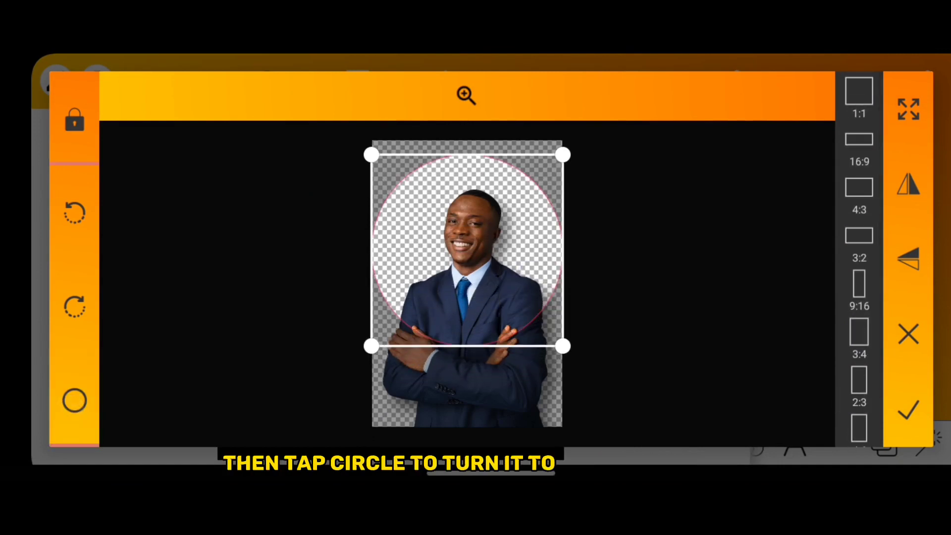
left_click(907, 419)
Enlarge the round portrait to fill the canvas's lower portion and confirm its position
left_click_drag(391, 285, 566, 464)
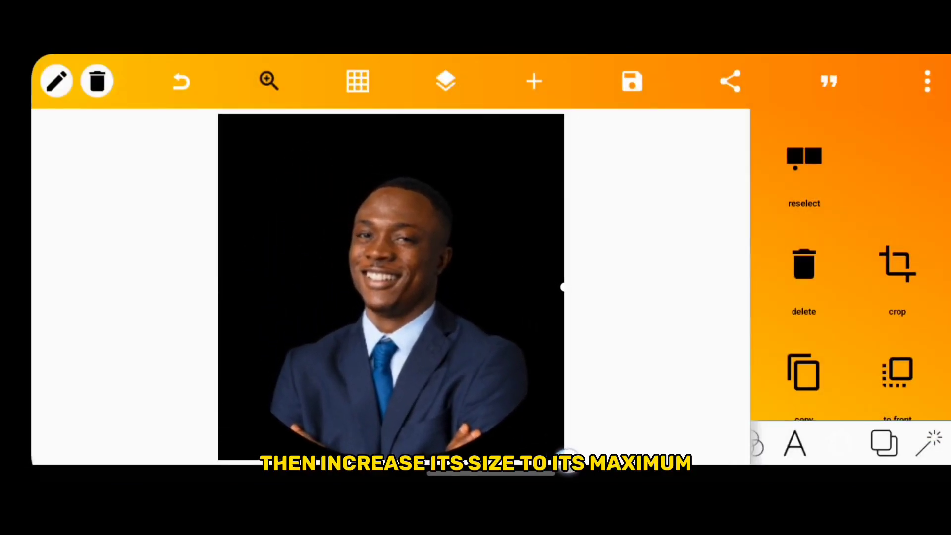
mouse_move(881, 307)
left_mouse_down()
mouse_move(877, 278)
mouse_move(883, 308)
left_mouse_up()
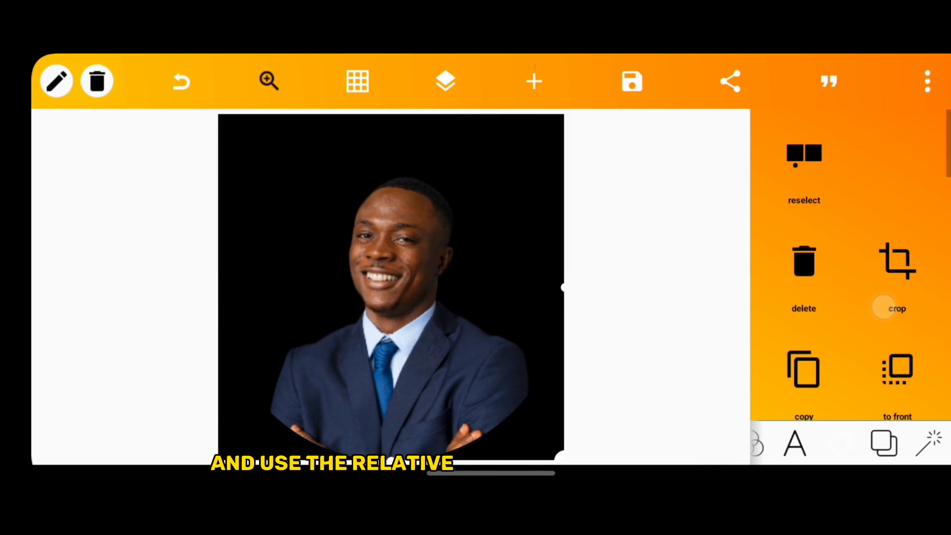
scroll(850, 290, "down", 2)
scroll(850, 290, "down", 2)
left_click(898, 277)
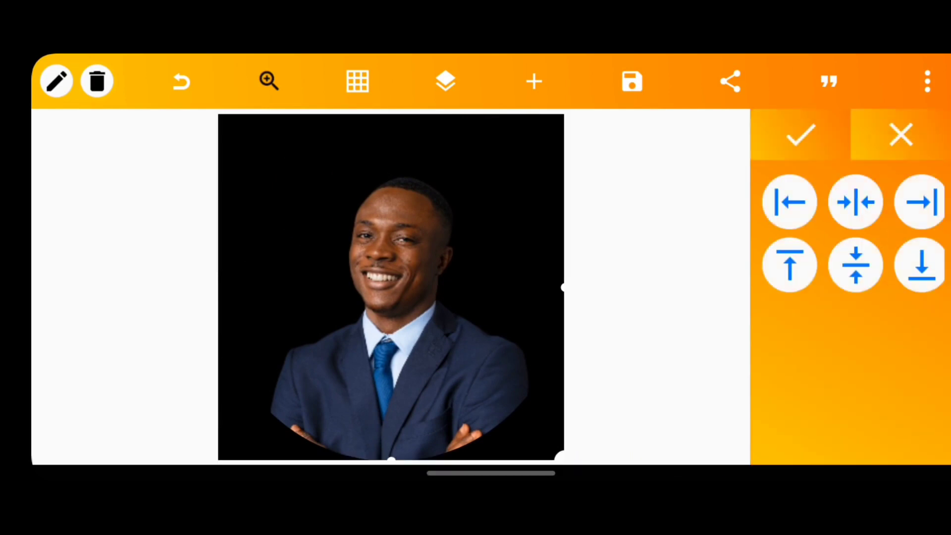
left_click(802, 135)
Lock the portrait layer in the layer list, then close the list
left_click(445, 82)
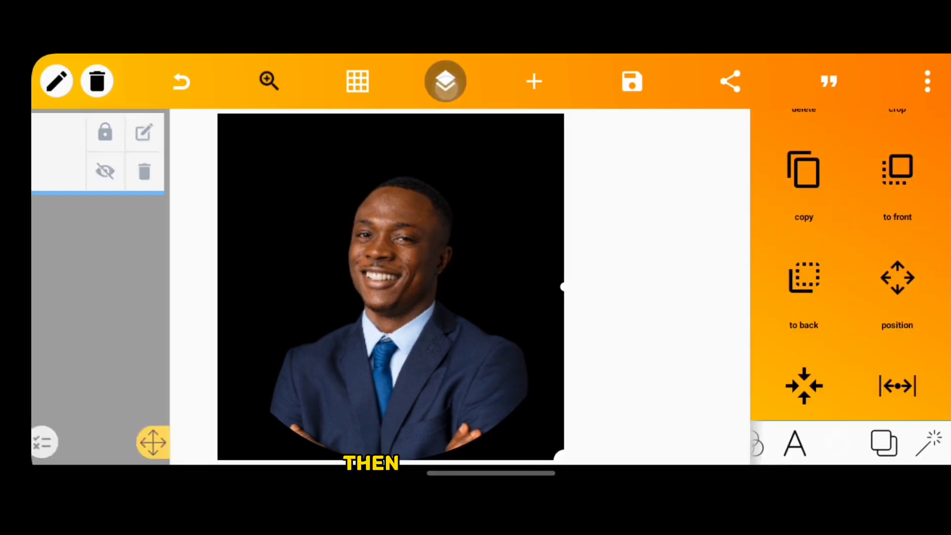
left_click(189, 132)
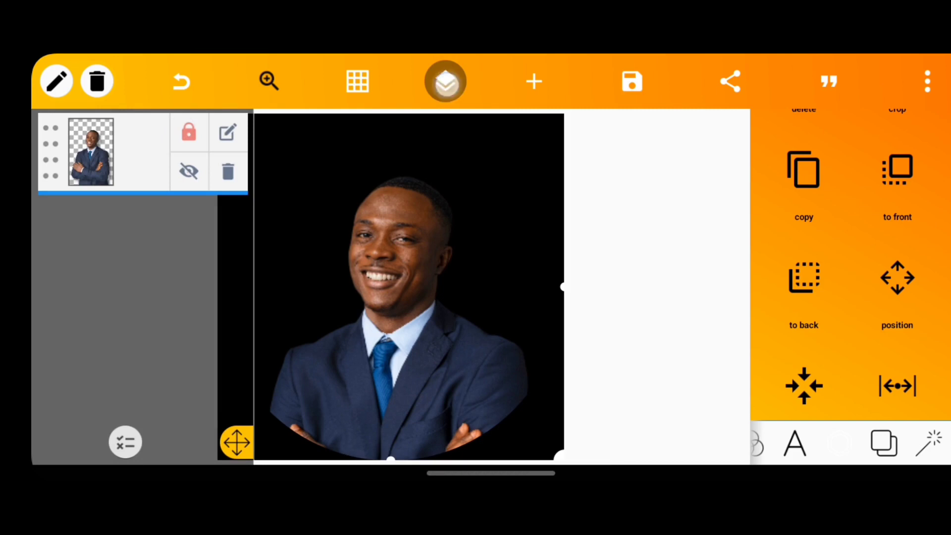
left_click(445, 80)
left_click(522, 424)
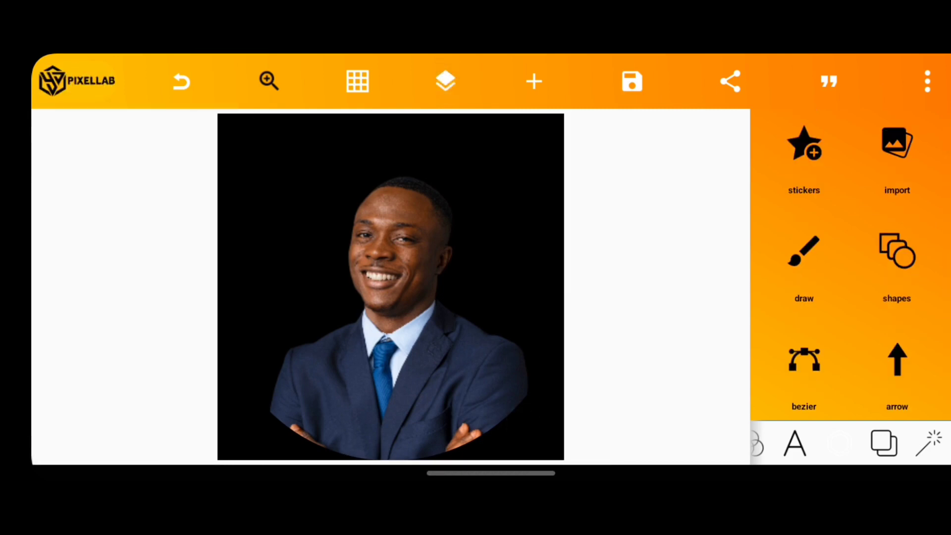
left_click_drag(873, 225, 856, 272)
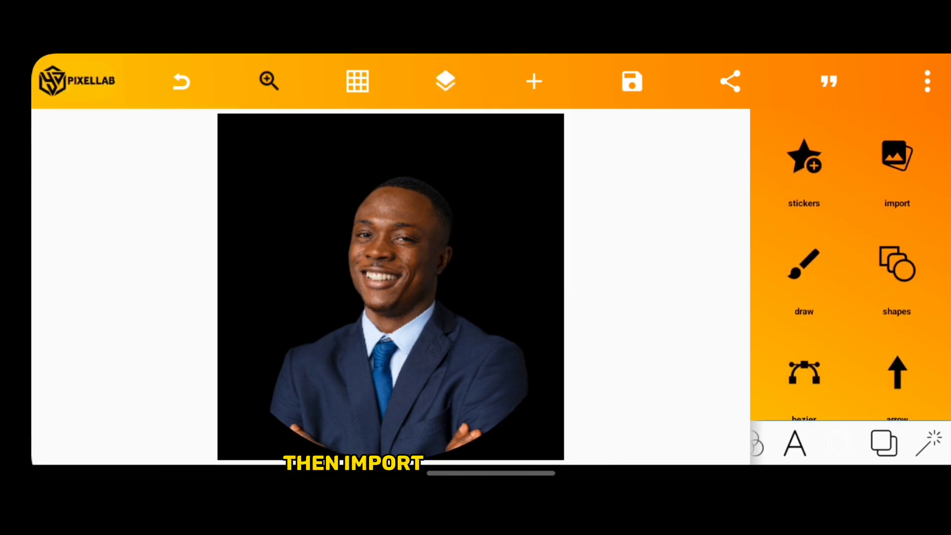
Add a white shape, round it fully into a circle, and enlarge it to fill the canvas
left_click(897, 266)
left_click_drag(831, 273, 892, 269)
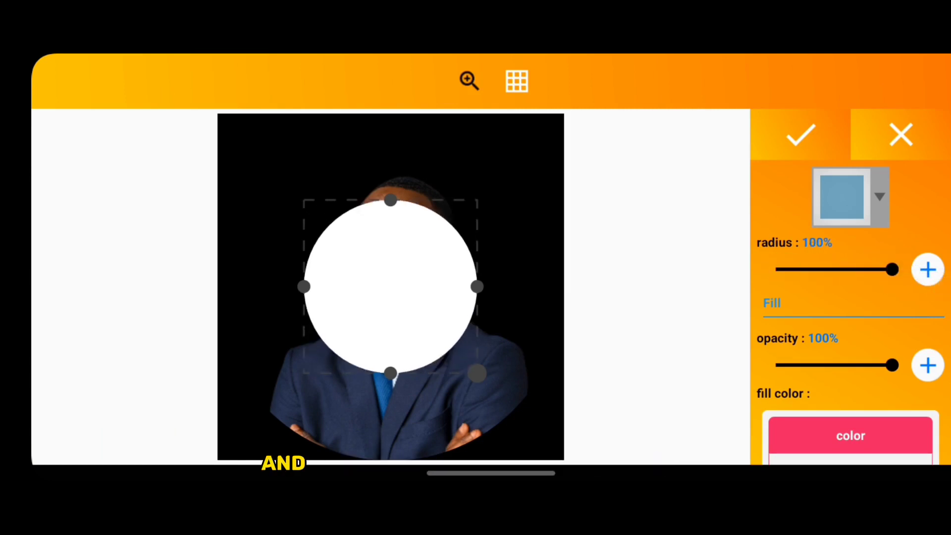
left_click_drag(483, 372, 533, 431)
left_click_drag(488, 328, 424, 255)
left_click_drag(471, 354, 561, 446)
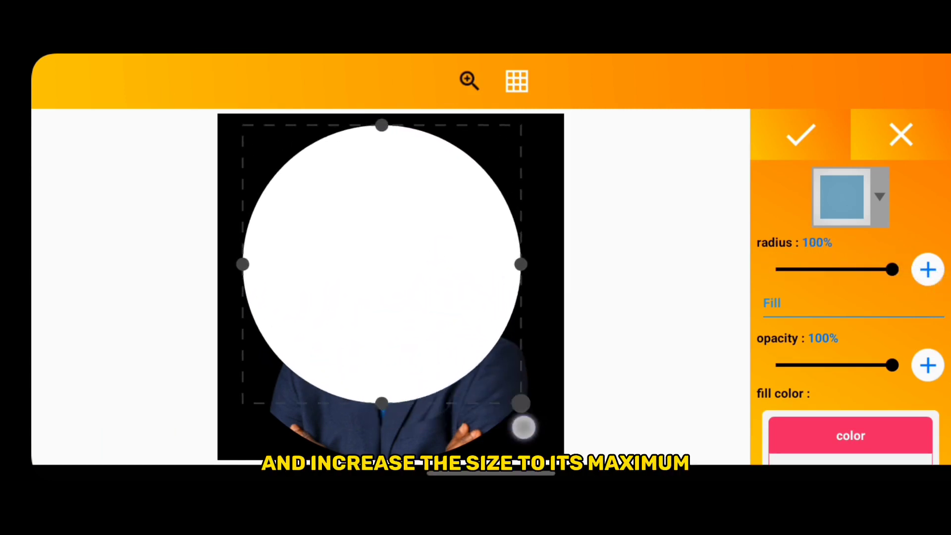
left_click_drag(474, 328, 449, 313)
mouse_move(538, 429)
left_mouse_down()
mouse_move(553, 448)
mouse_move(542, 446)
left_mouse_up()
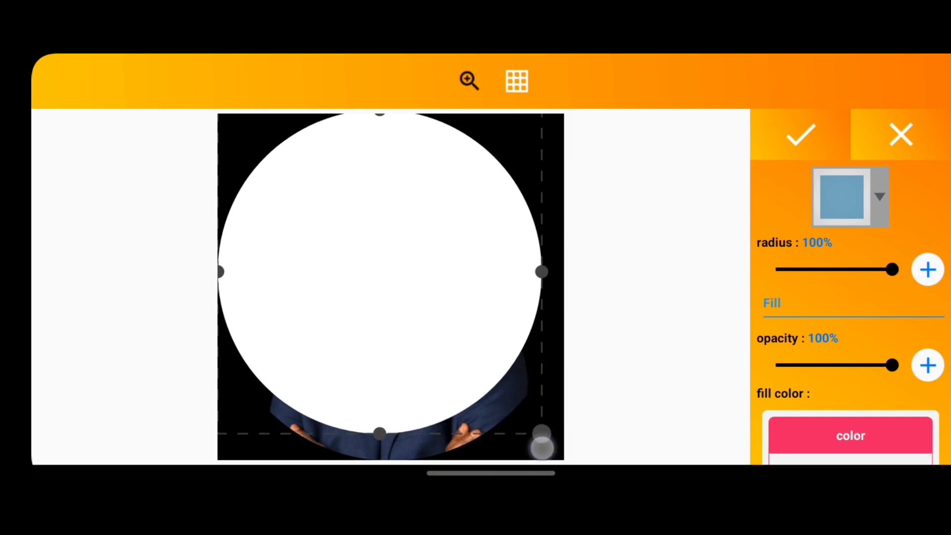
left_click_drag(472, 290, 473, 310)
mouse_move(546, 454)
left_mouse_down()
mouse_move(540, 446)
mouse_move(575, 469)
left_mouse_up()
left_click(802, 135)
left_click_drag(845, 320, 845, 253)
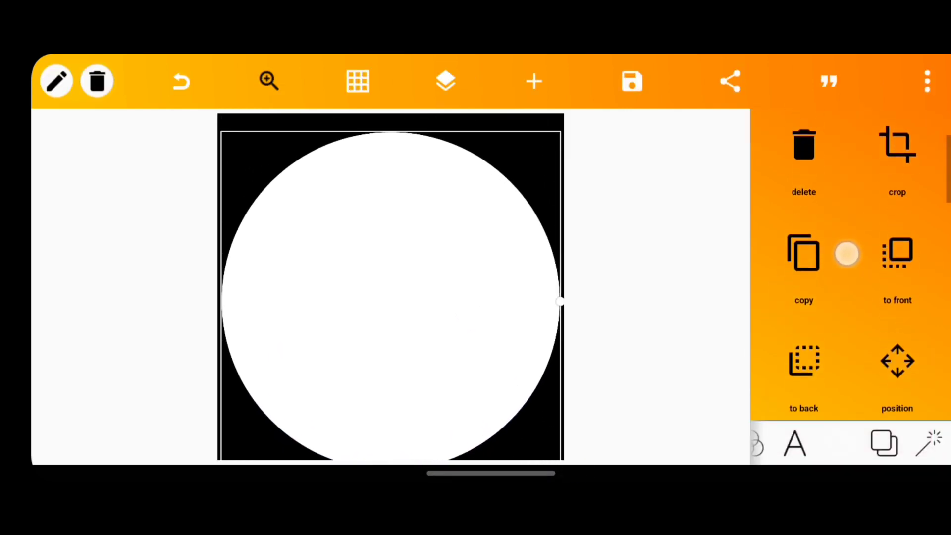
left_click_drag(844, 357, 845, 275)
Centre the white circle and size it to 100% of the canvas
left_click(898, 298)
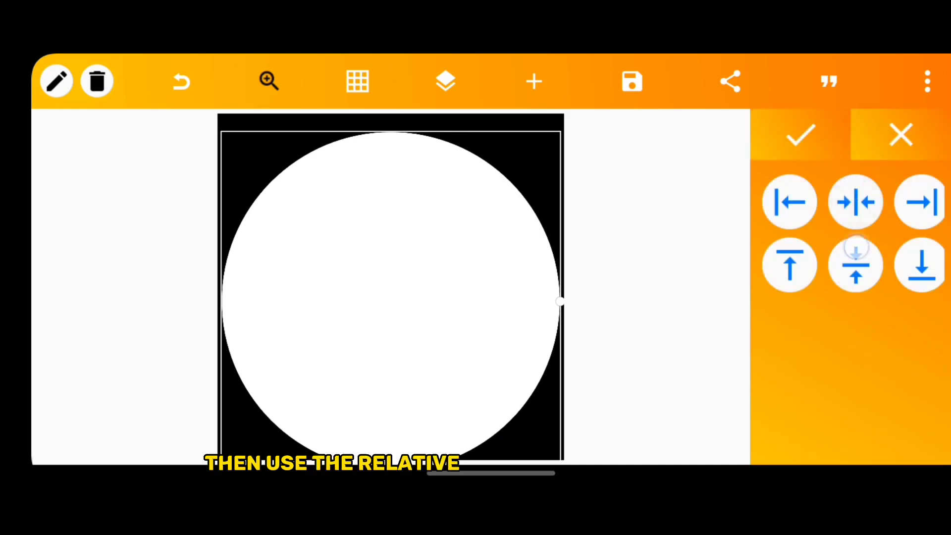
left_click(801, 135)
left_click(892, 340)
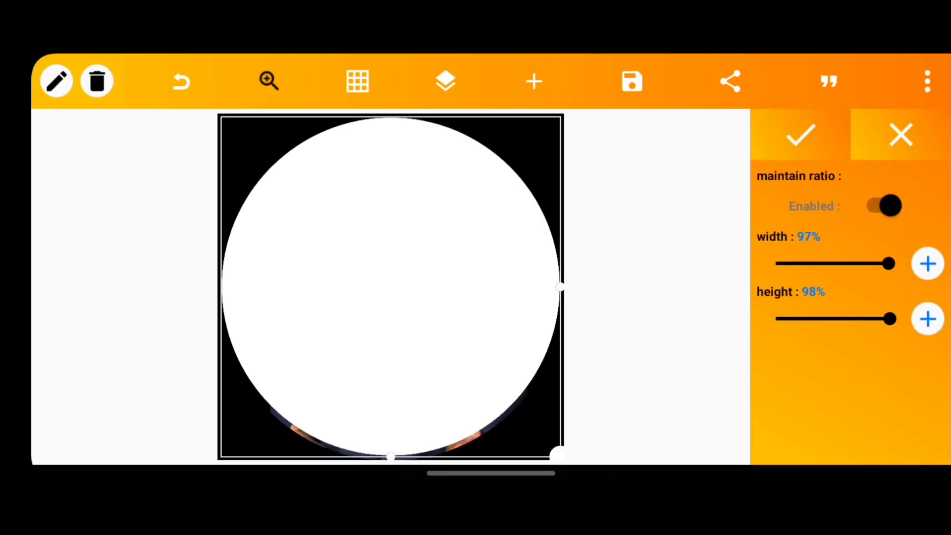
left_click_drag(889, 320, 913, 327)
left_click_drag(890, 258, 896, 260)
left_click(801, 134)
left_click_drag(855, 372, 856, 308)
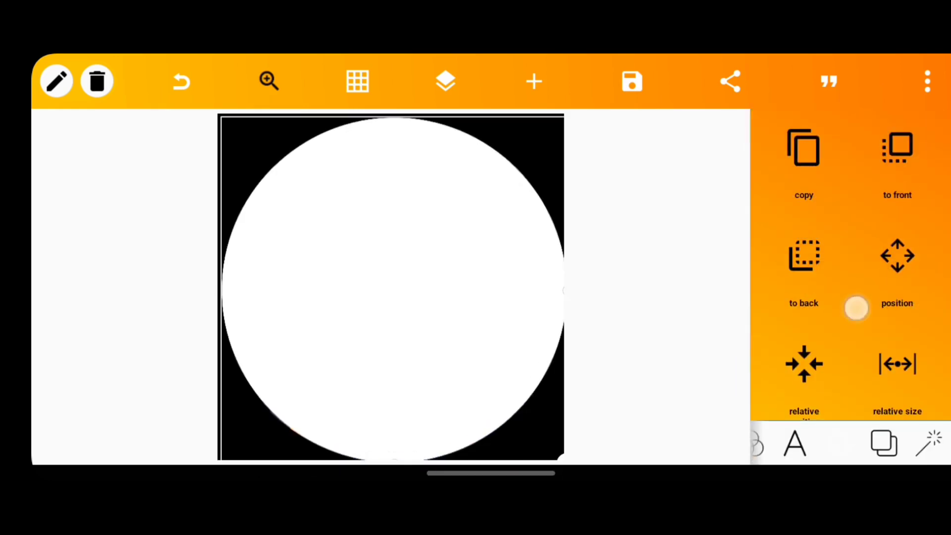
left_click(898, 255)
left_click(856, 265)
left_click(802, 135)
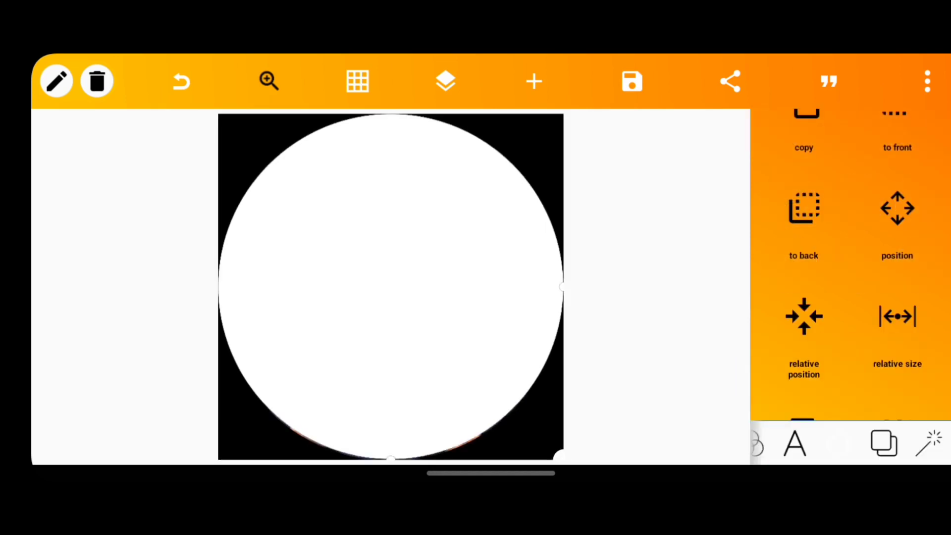
Lock the white circle layer and move it below the portrait
left_click(445, 81)
left_click(189, 134)
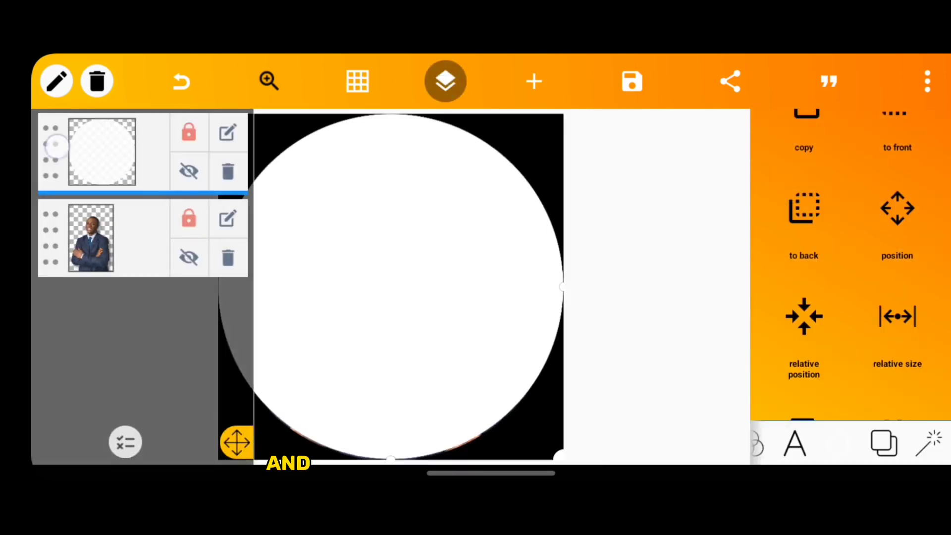
left_click(804, 215)
left_click(445, 81)
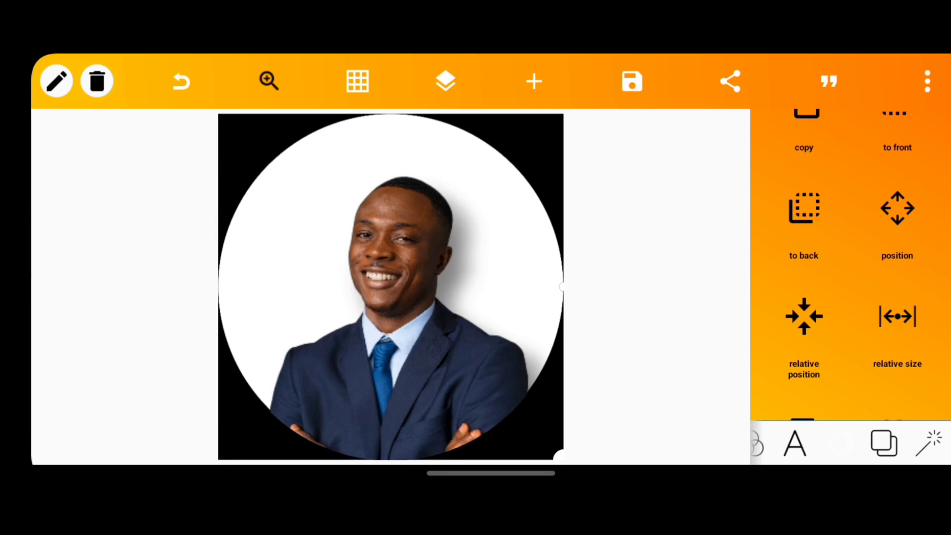
Add a new circle with an orange gradient fill
left_click(527, 251)
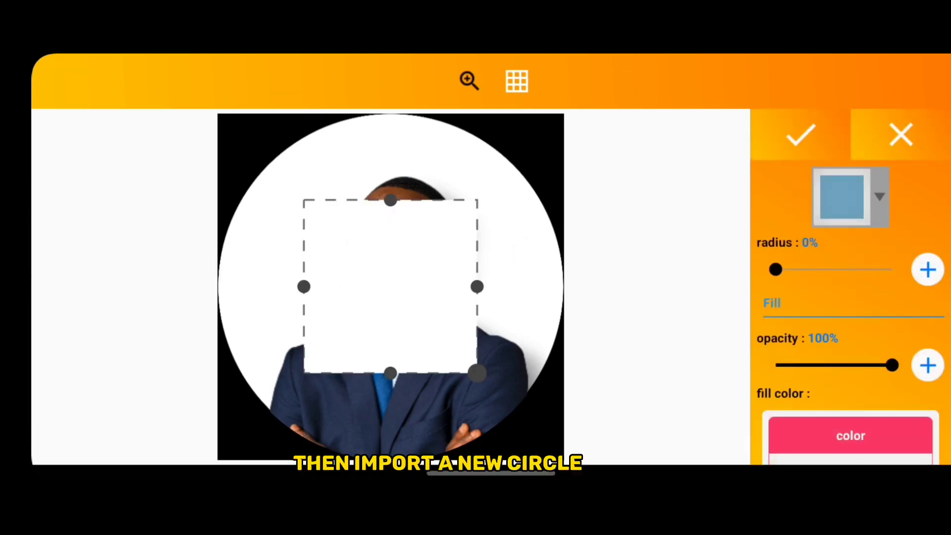
scroll(854, 265, "down", 1)
left_click_drag(775, 241, 890, 238)
scroll(851, 298, "down", 2)
scroll(851, 298, "down", 1)
left_click(881, 335)
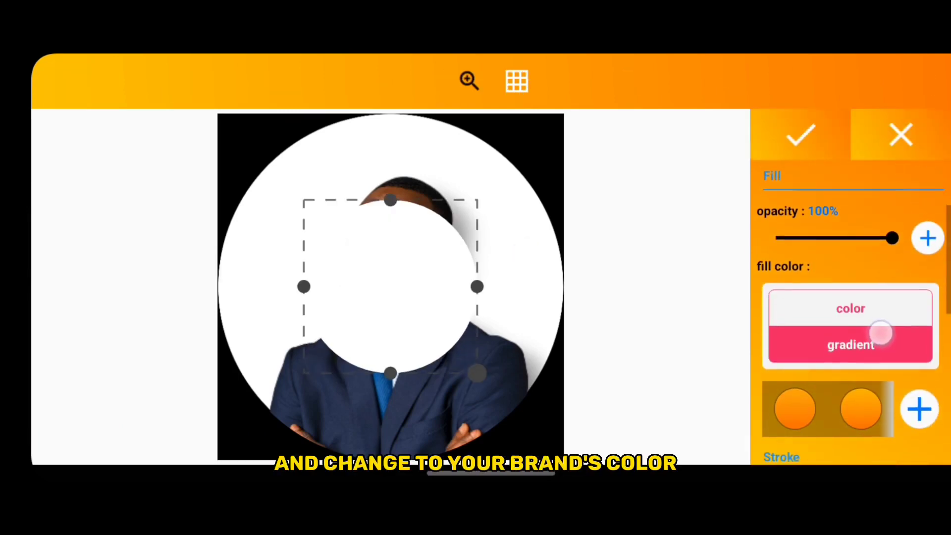
left_click_drag(481, 385, 532, 428)
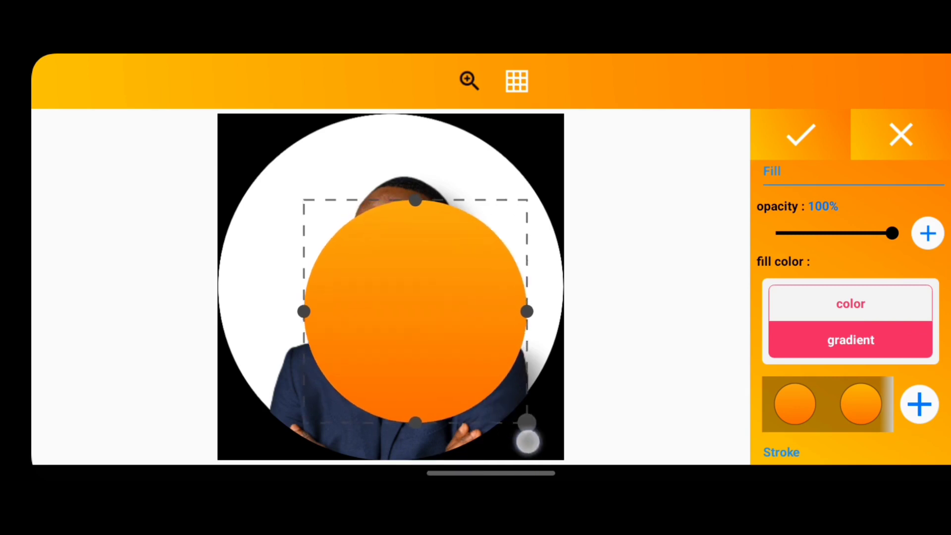
left_click(801, 135)
scroll(877, 297, "down", 2)
Centre the orange circle horizontally and vertically on the canvas
left_click(901, 269)
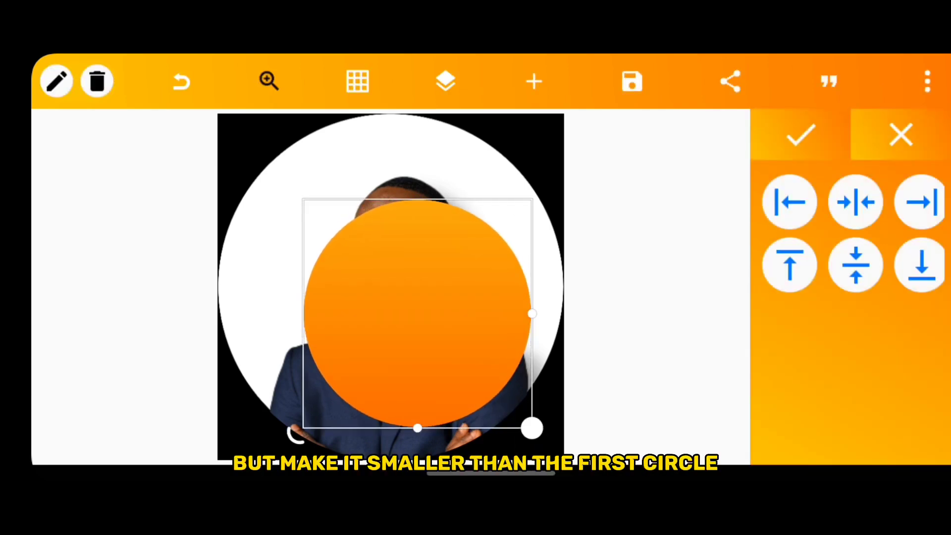
left_click(856, 202)
left_click(855, 260)
left_click(801, 132)
Move the orange circle layer below the portrait
left_click(447, 81)
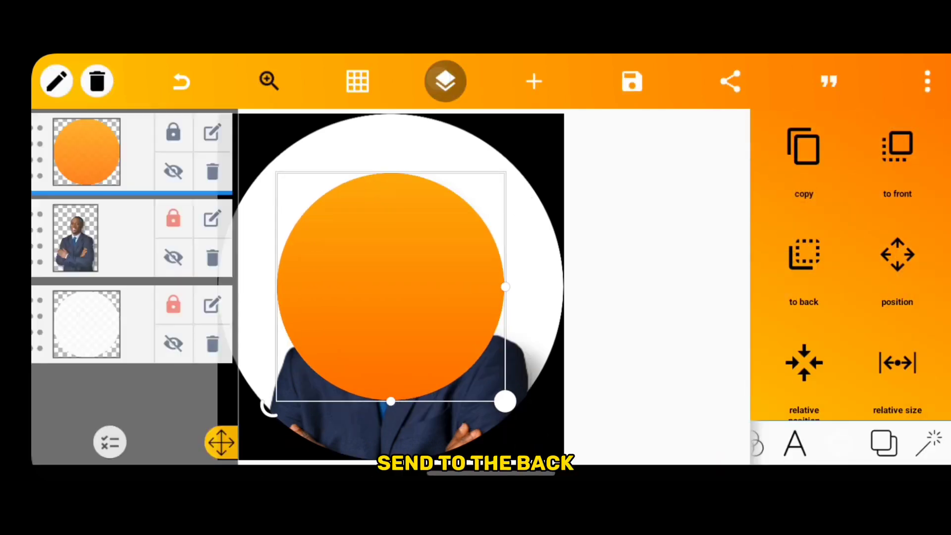
left_click_drag(50, 153, 50, 238)
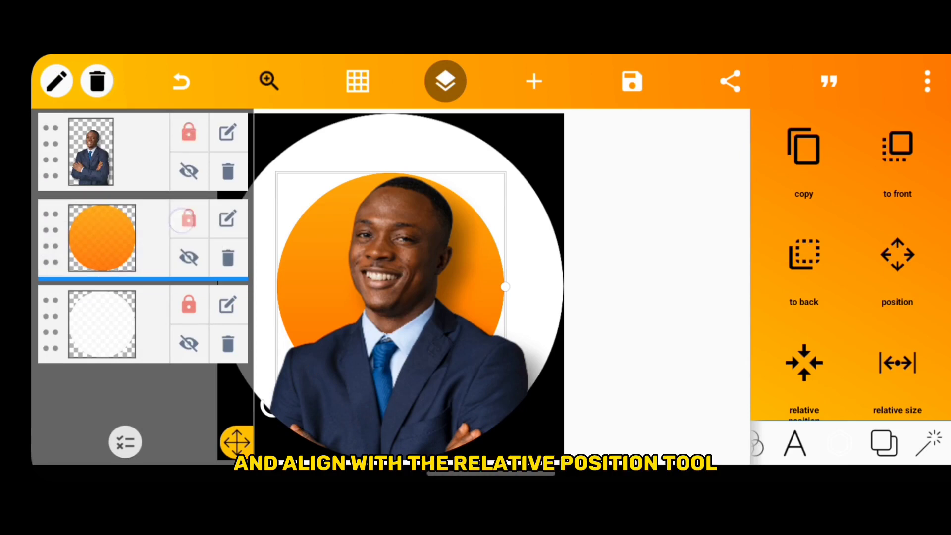
left_click(447, 81)
Set a transparent canvas background and open Save as image in PNG format
key("Escape")
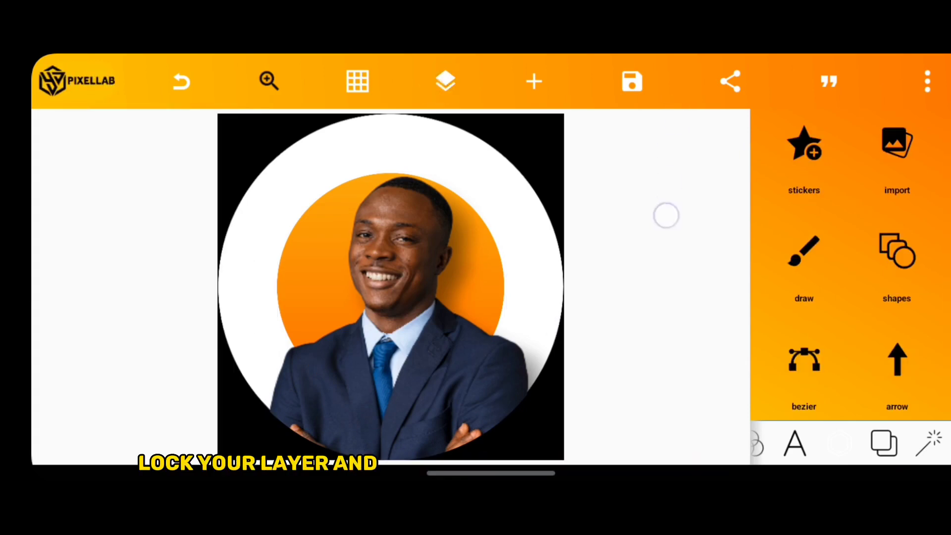
left_click(839, 444)
left_click(897, 156)
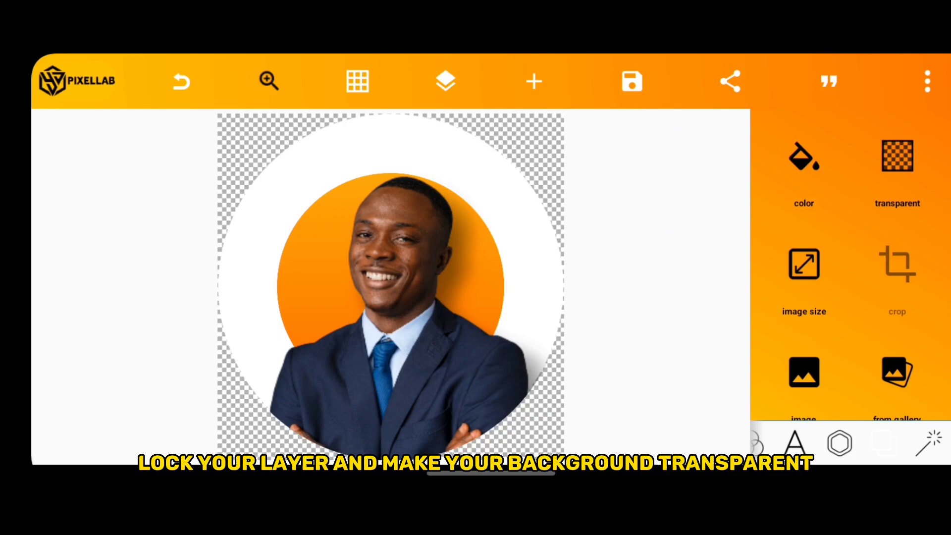
left_click(632, 81)
left_click(676, 151)
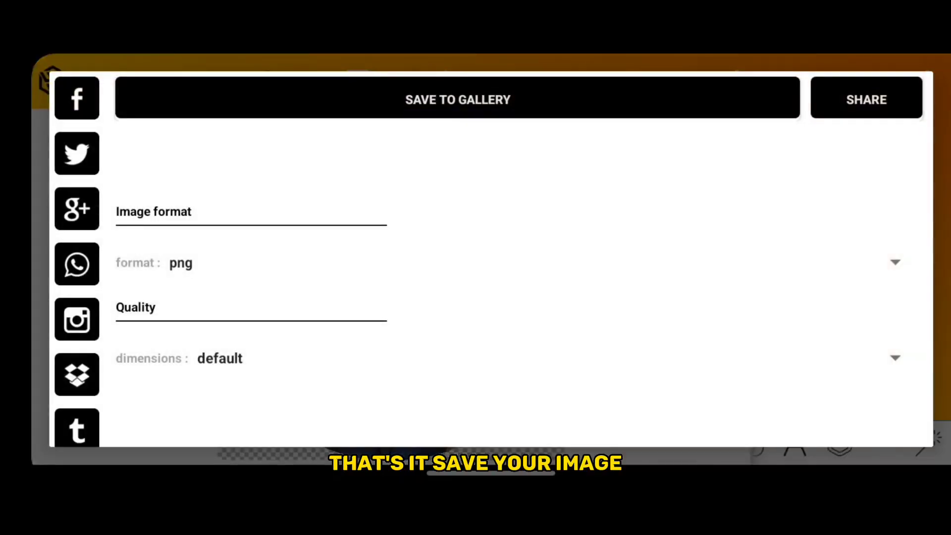